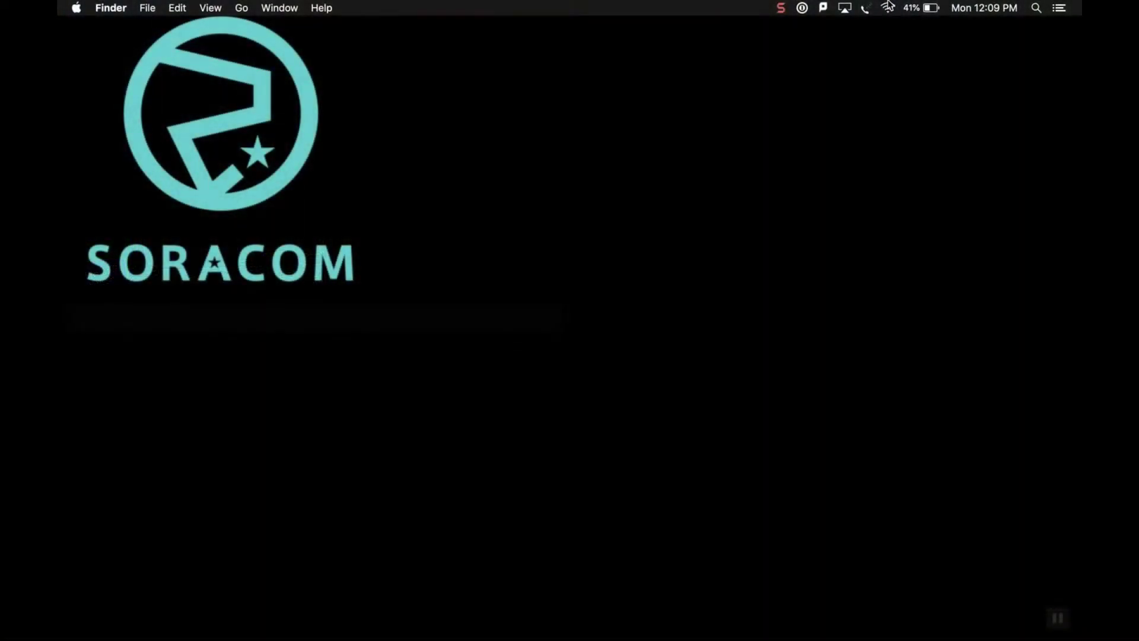
# Join the Mac to the RUT240_869B Wi-Fi network from the menu bar.
pyautogui.click(887, 8)
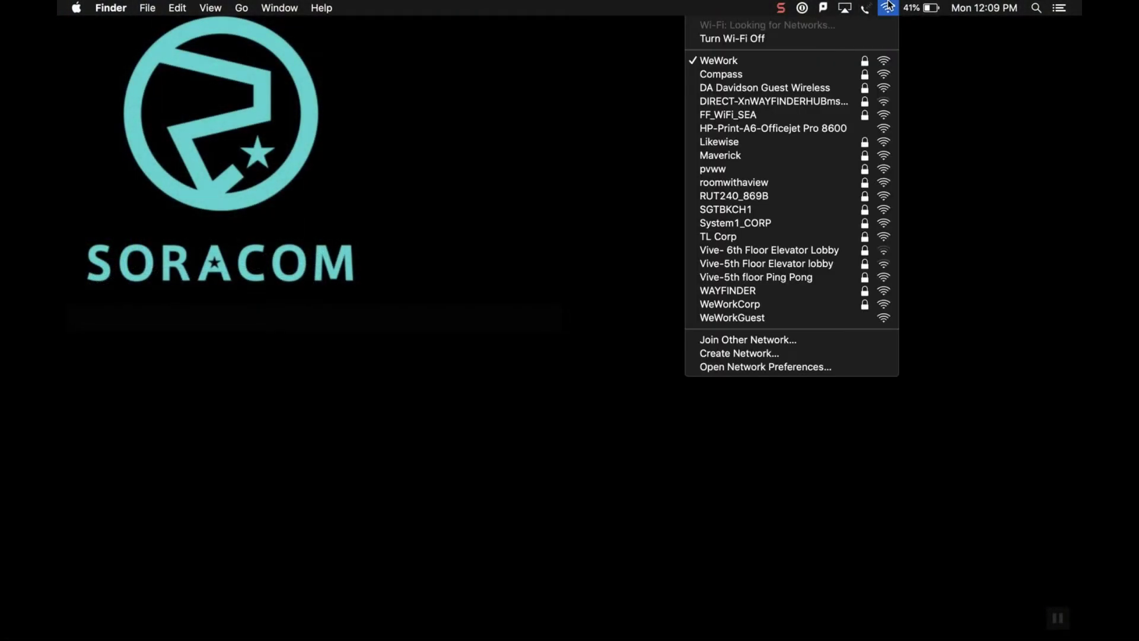
pyautogui.click(749, 201)
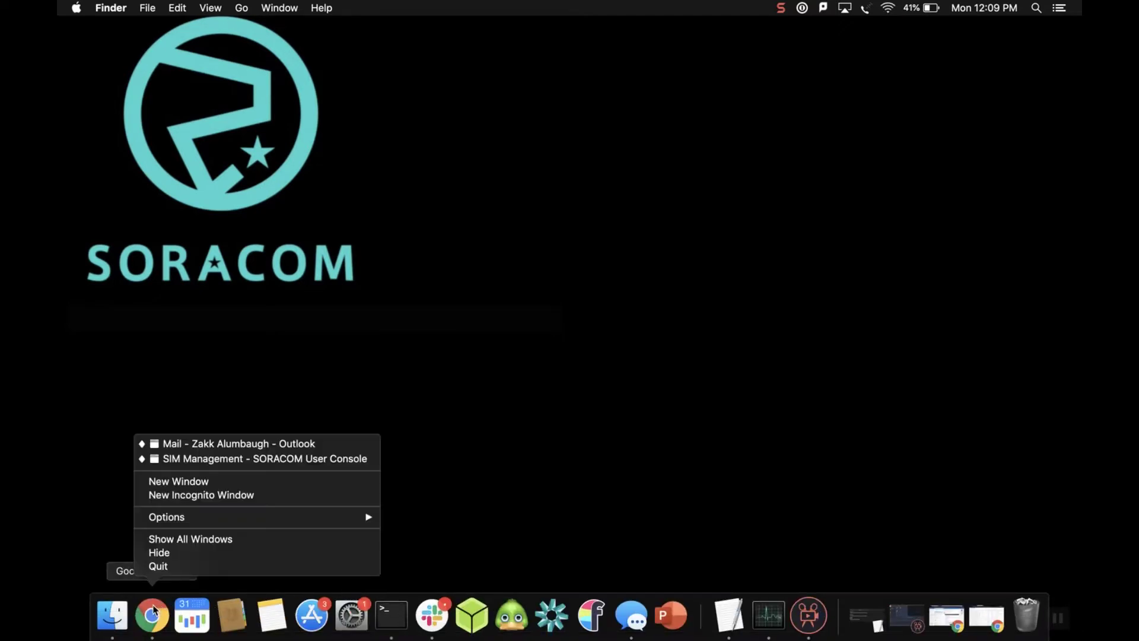
# Load 192.168.1.1 in a new incognito Chrome window and log in with the admin password.
pyautogui.click(213, 494)
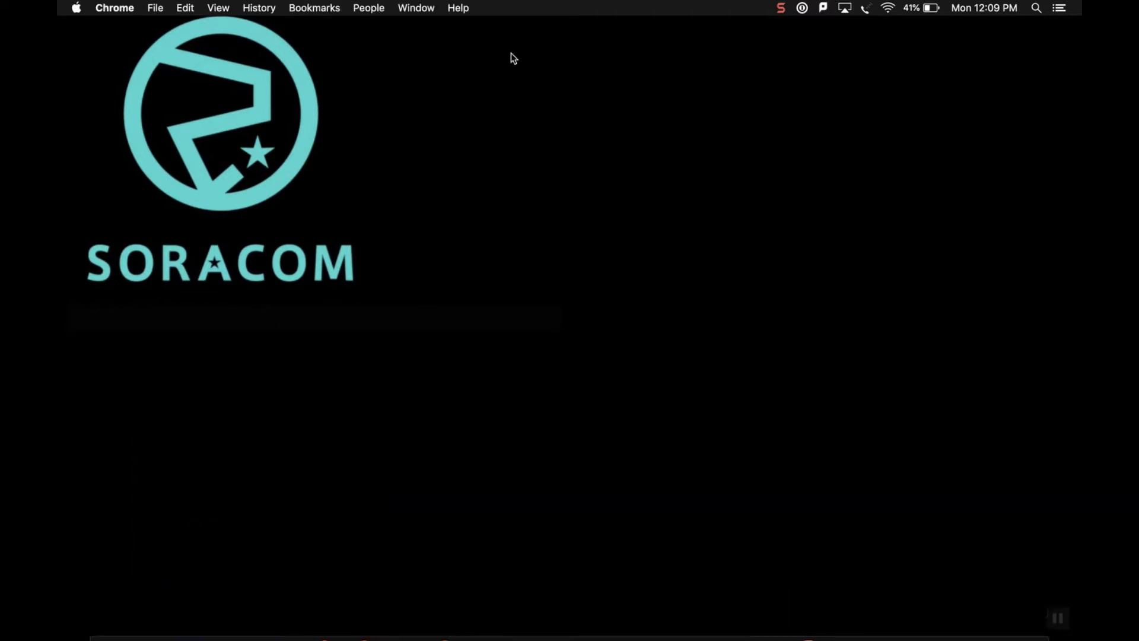
pyautogui.write('192')
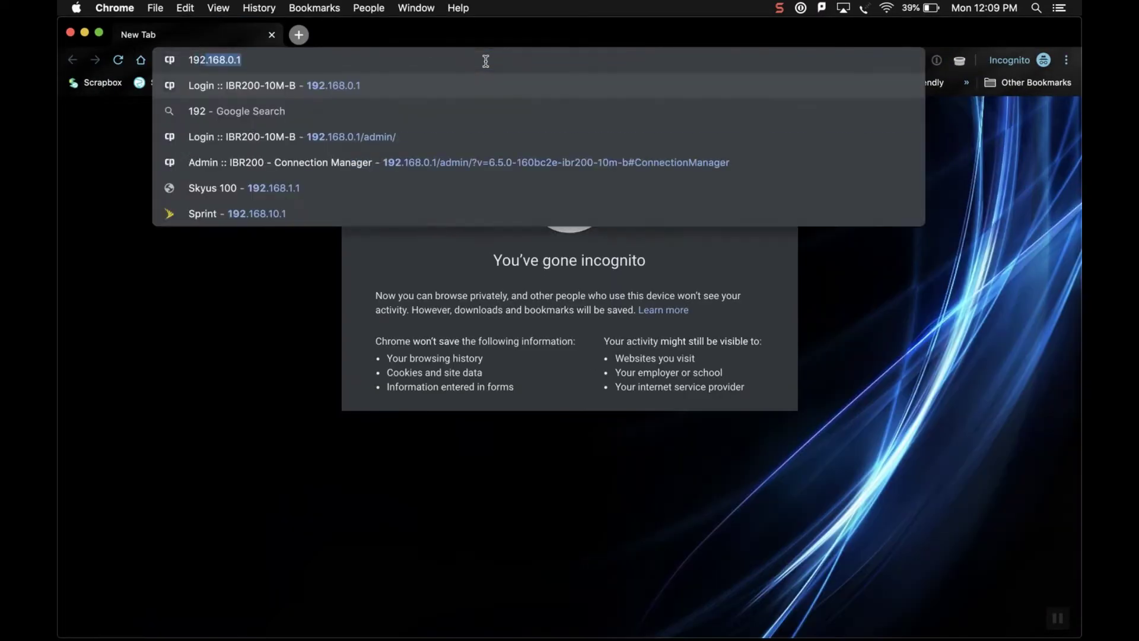
pyautogui.write('.168.1.1')
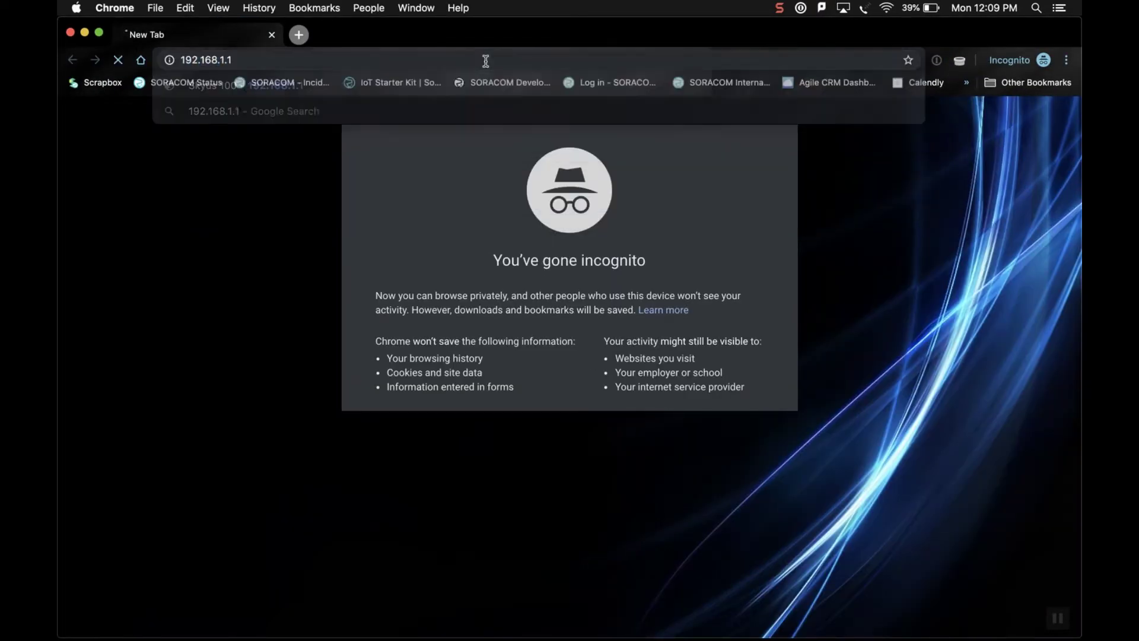
pyautogui.press('Return')
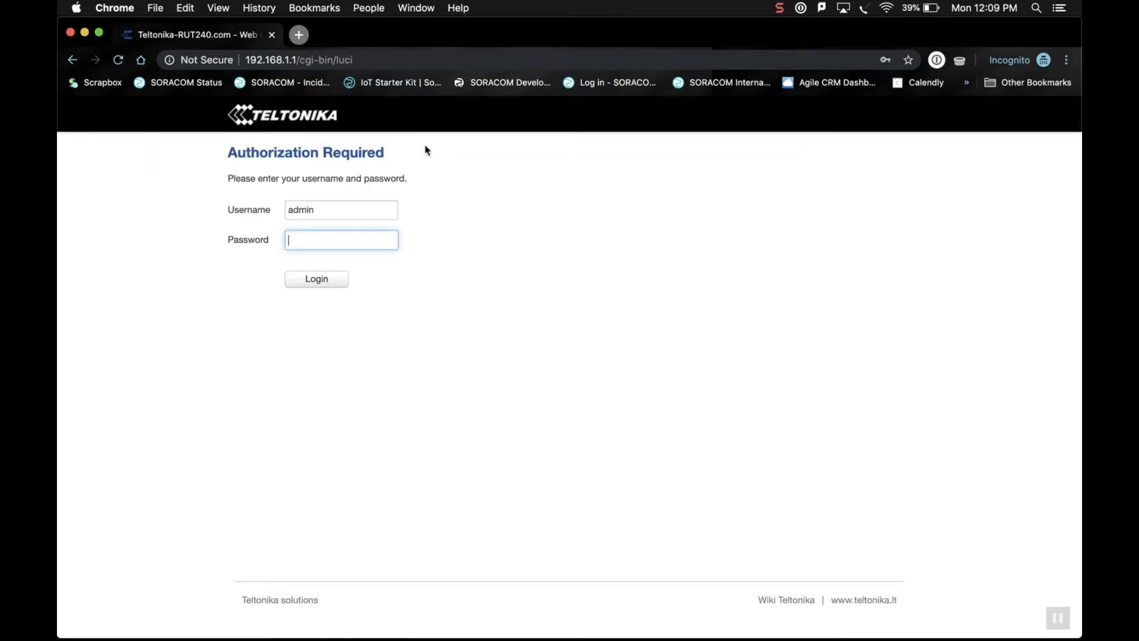
pyautogui.click(360, 241)
pyautogui.write('admin01')
pyautogui.press('Return')
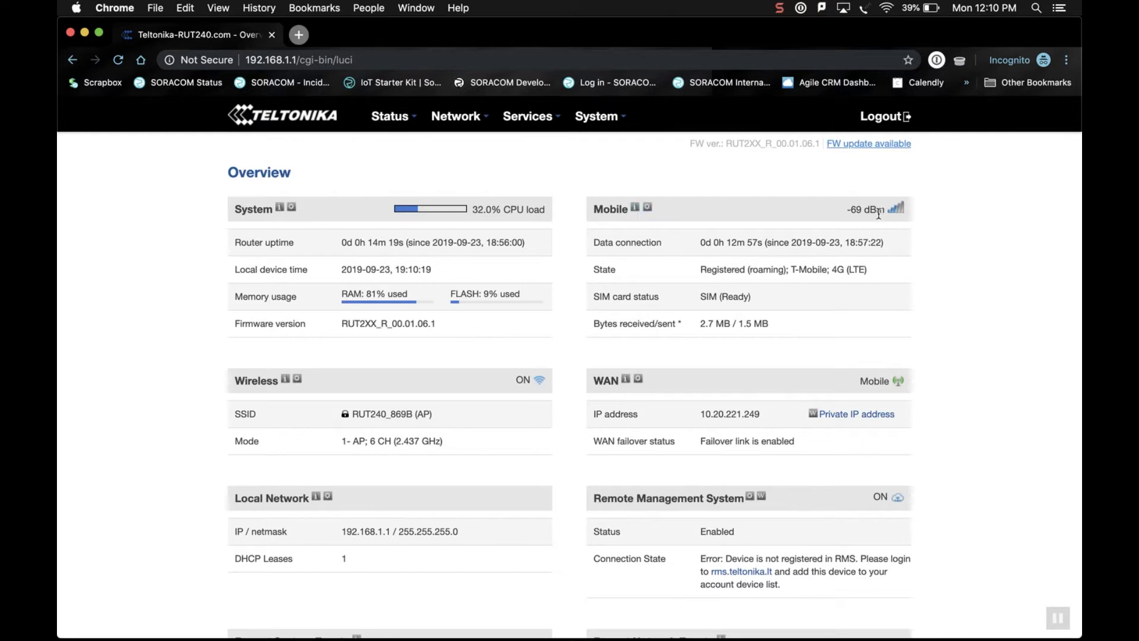
# Note the -63 dBm signal, then open the Mobile configuration and review its General settings.
pyautogui.moveTo(850, 209); pyautogui.dragTo(861, 209)
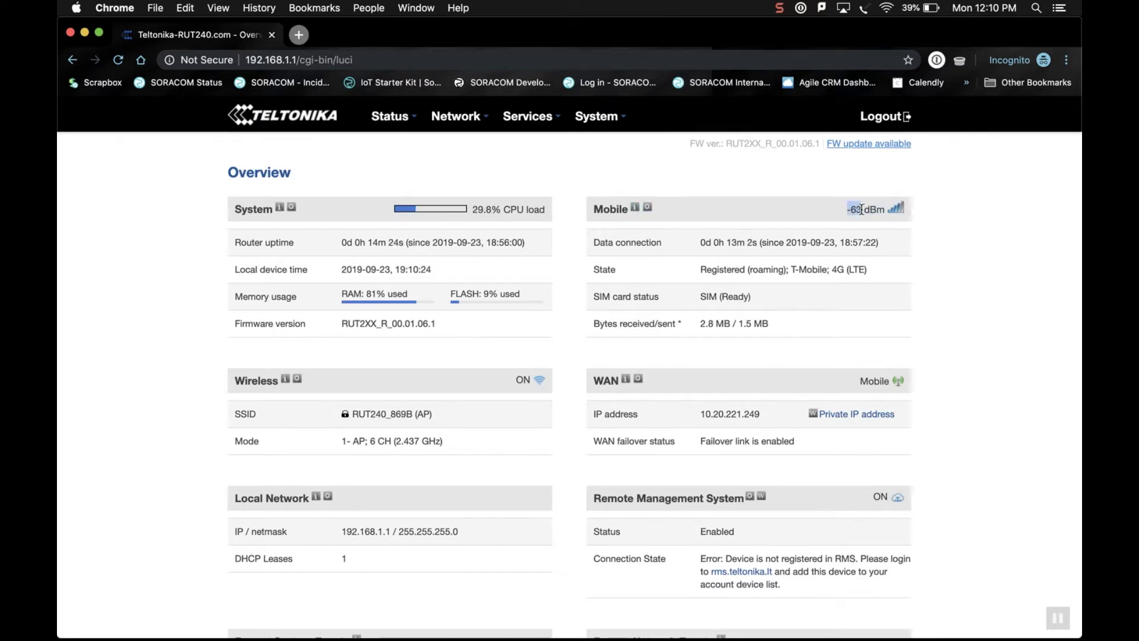
pyautogui.click(647, 209)
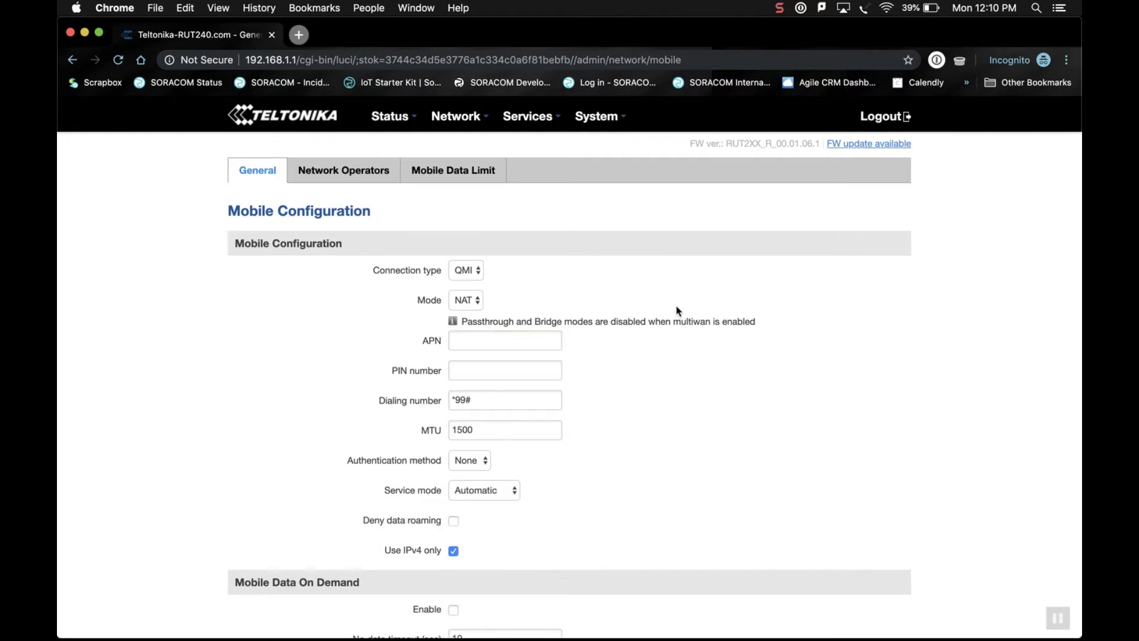
pyautogui.scroll(-1, 675, 303)
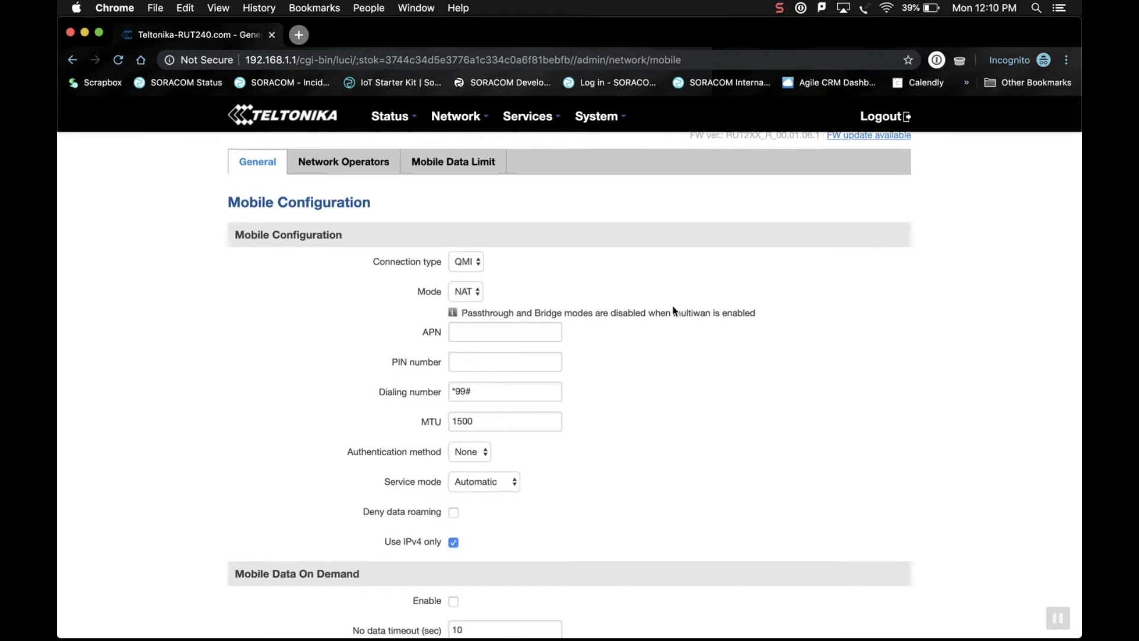
pyautogui.scroll(-7, 605, 419)
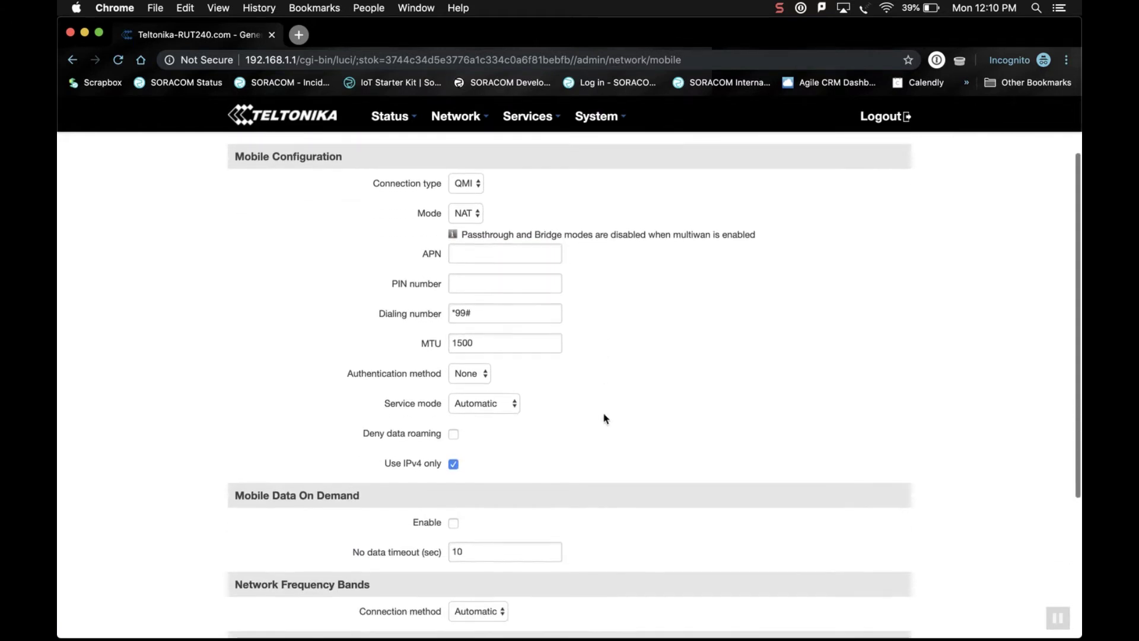
pyautogui.scroll(-3, 602, 418)
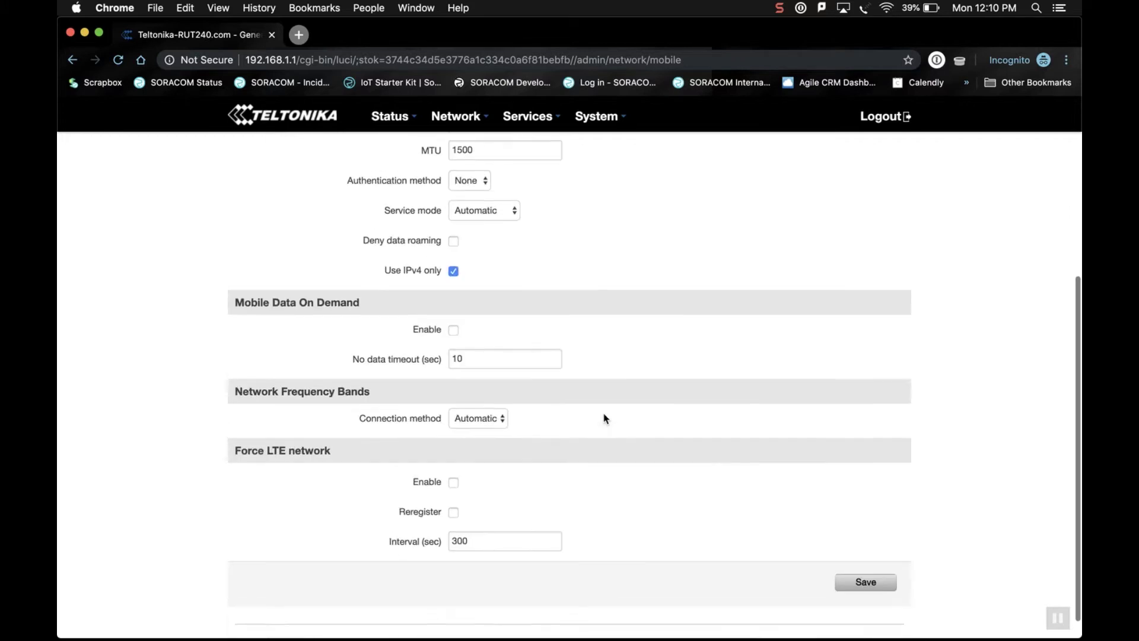
pyautogui.scroll(10, 518, 423)
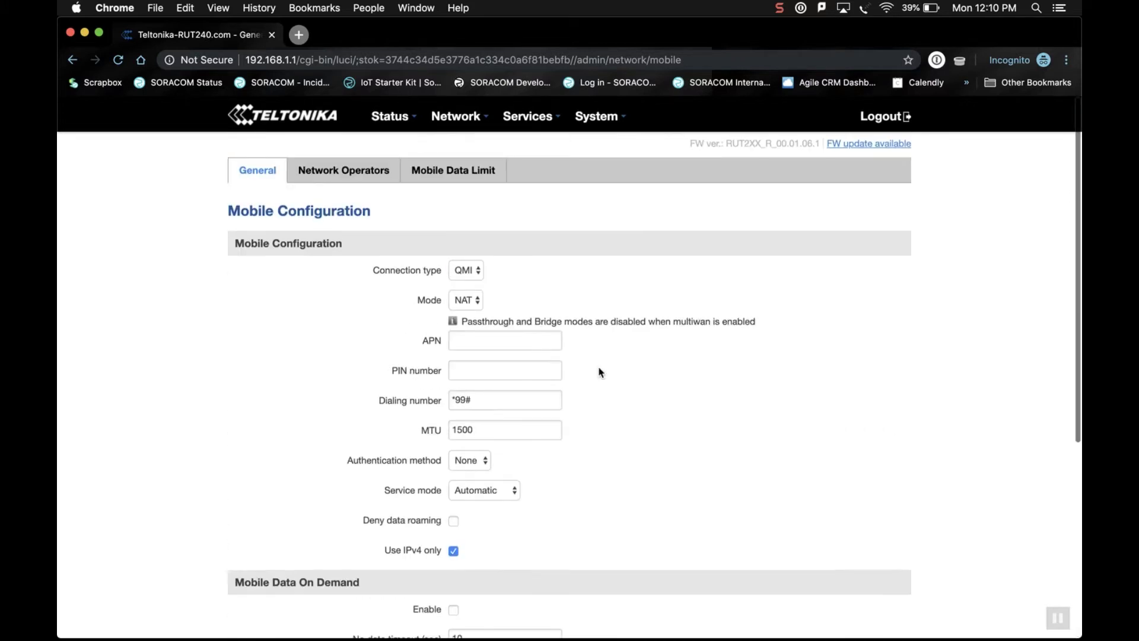
# Scan Network Operators, confirming the connection drop, and connect to AT&T from the four results.
pyautogui.click(350, 168)
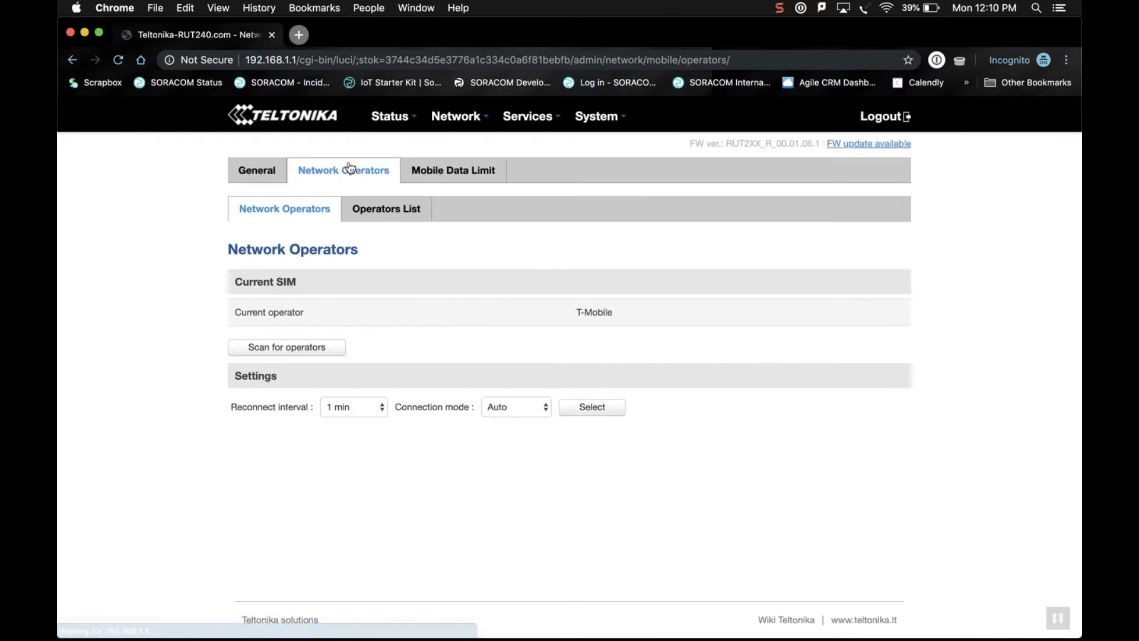
pyautogui.click(318, 348)
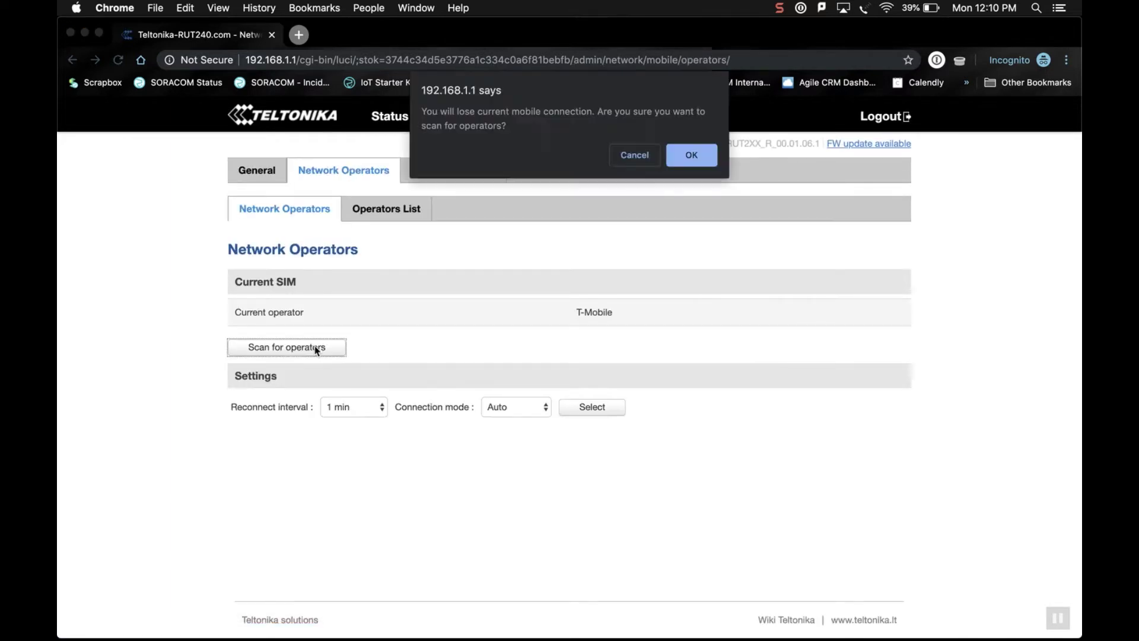
pyautogui.click(710, 165)
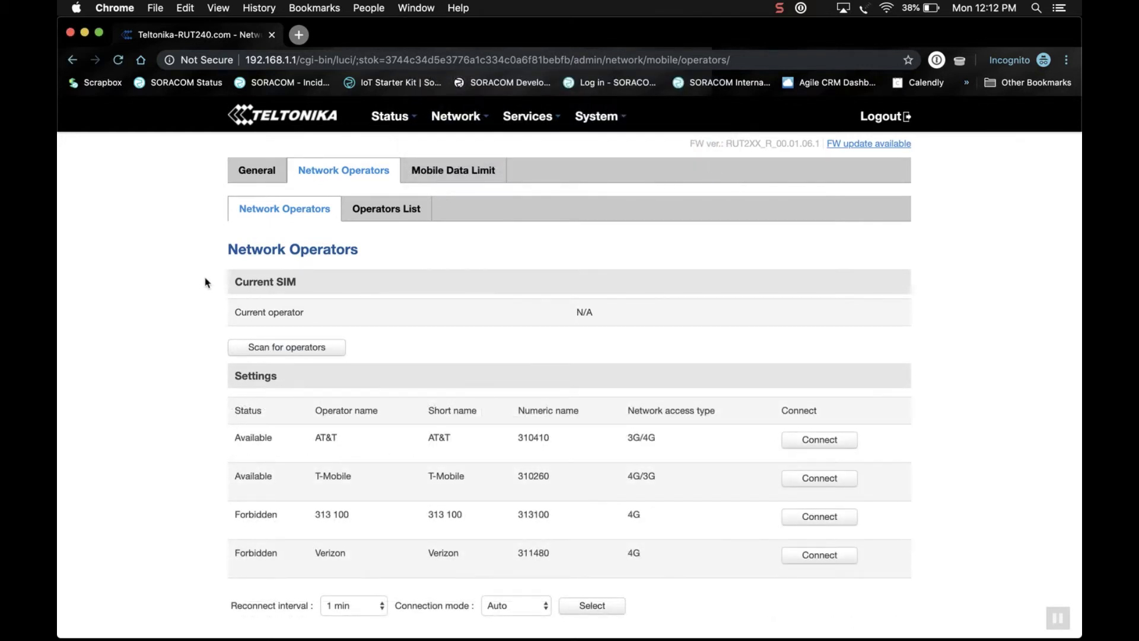
pyautogui.scroll(-1, 389, 356)
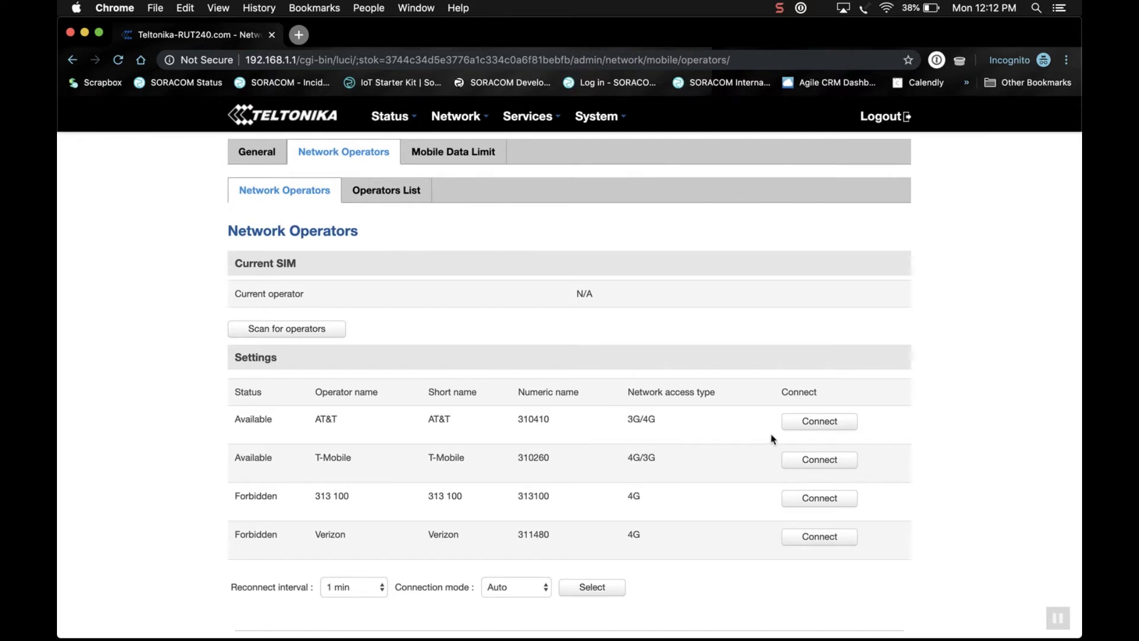
pyautogui.click(808, 421)
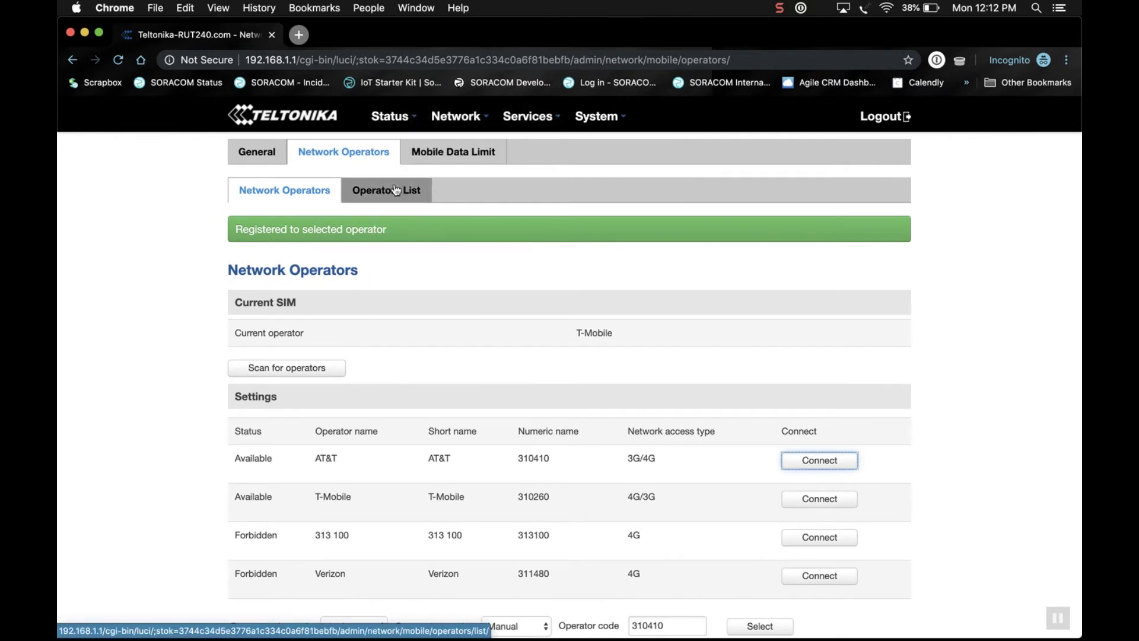
# After AT&T 310410 registers successfully, go to the Operators List page.
pyautogui.scroll(-1, 396, 303)
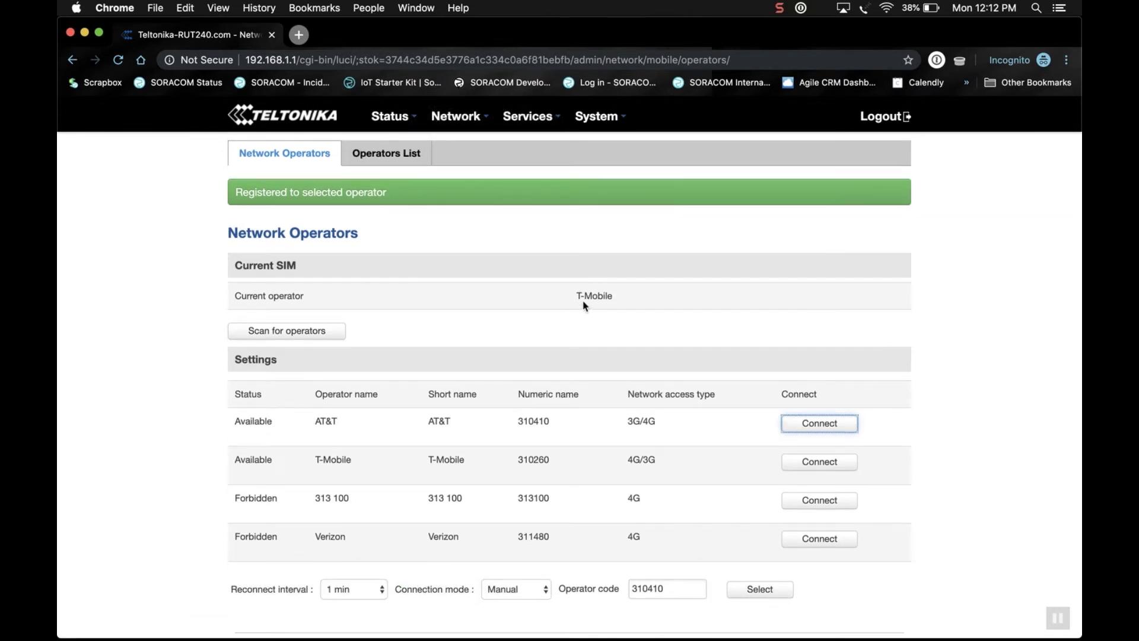
pyautogui.click(387, 156)
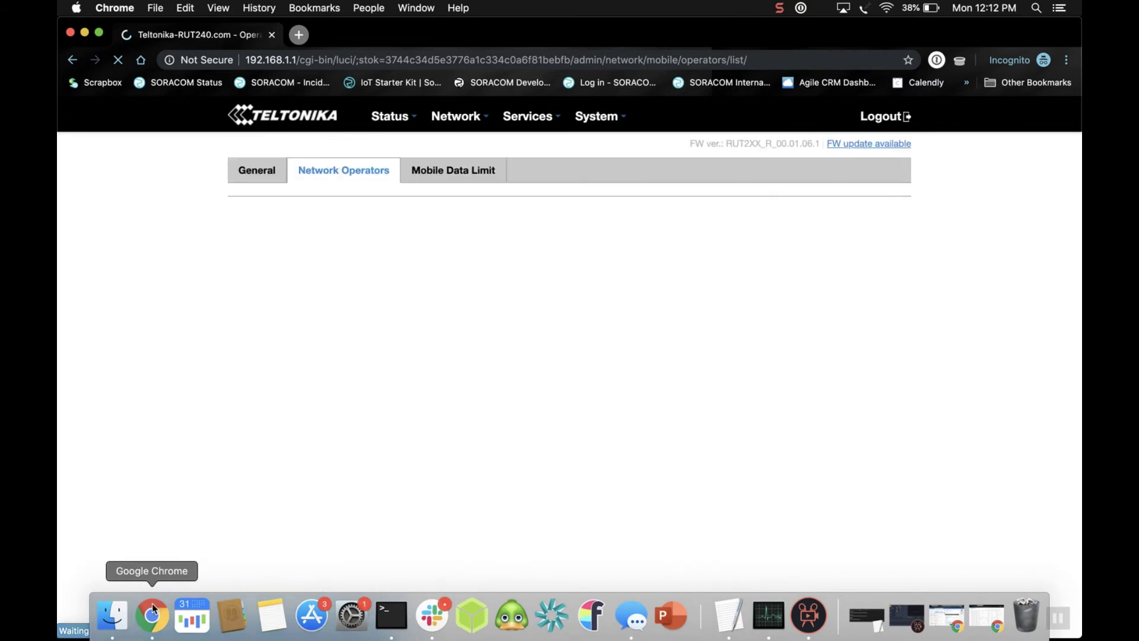
# Switch to the SORACOM SIM Management window and refresh the SIM list.
pyautogui.rightClick(152, 605)
pyautogui.click(211, 443)
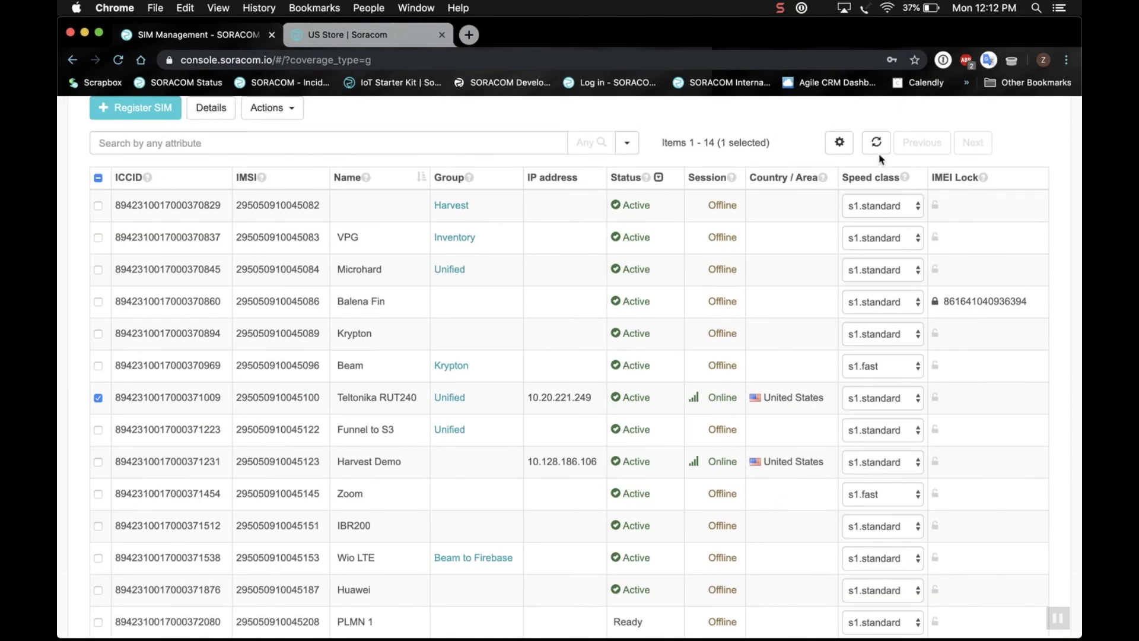
pyautogui.click(878, 147)
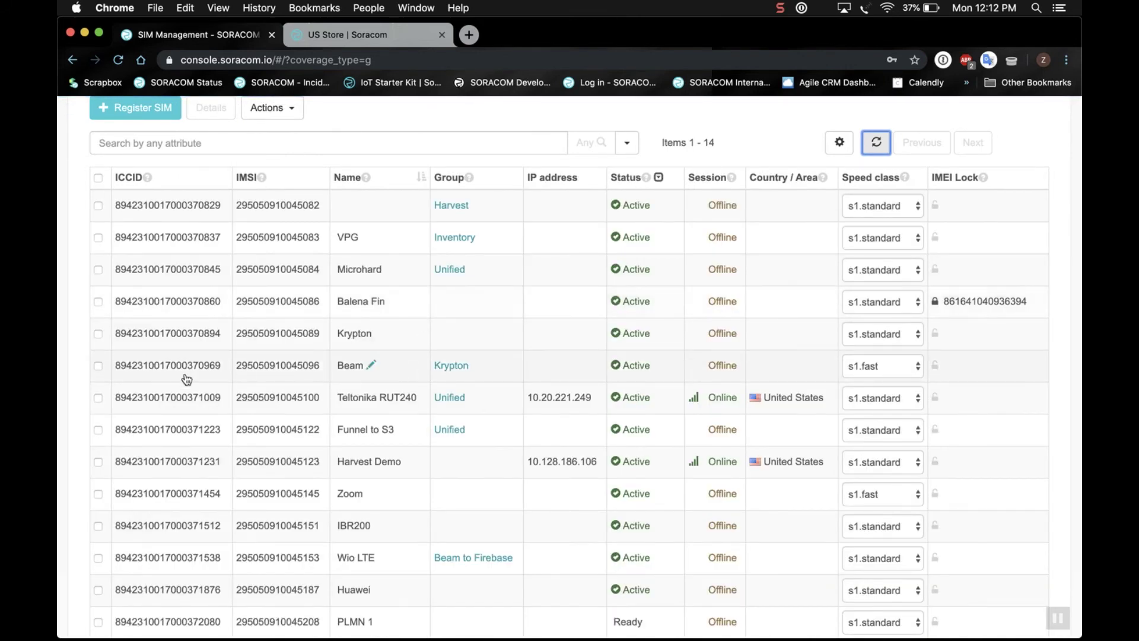
# Open the Teltonika RUT240 SIM's details and scroll to its Session Logs showing the AT&T session.
pyautogui.click(97, 397)
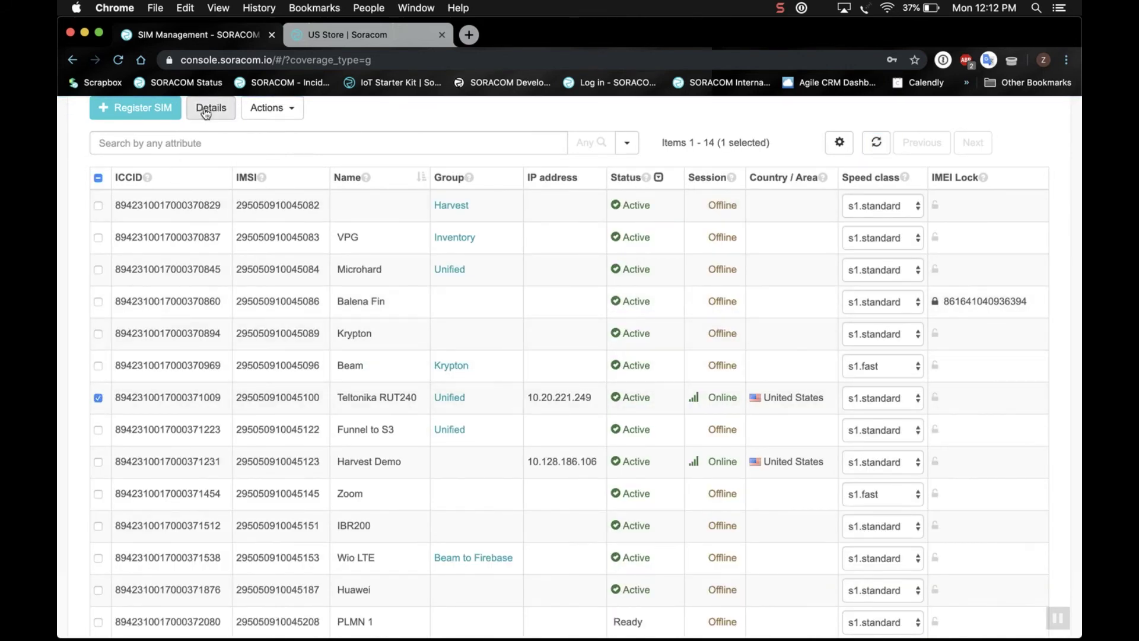
pyautogui.click(205, 110)
pyautogui.click(551, 332)
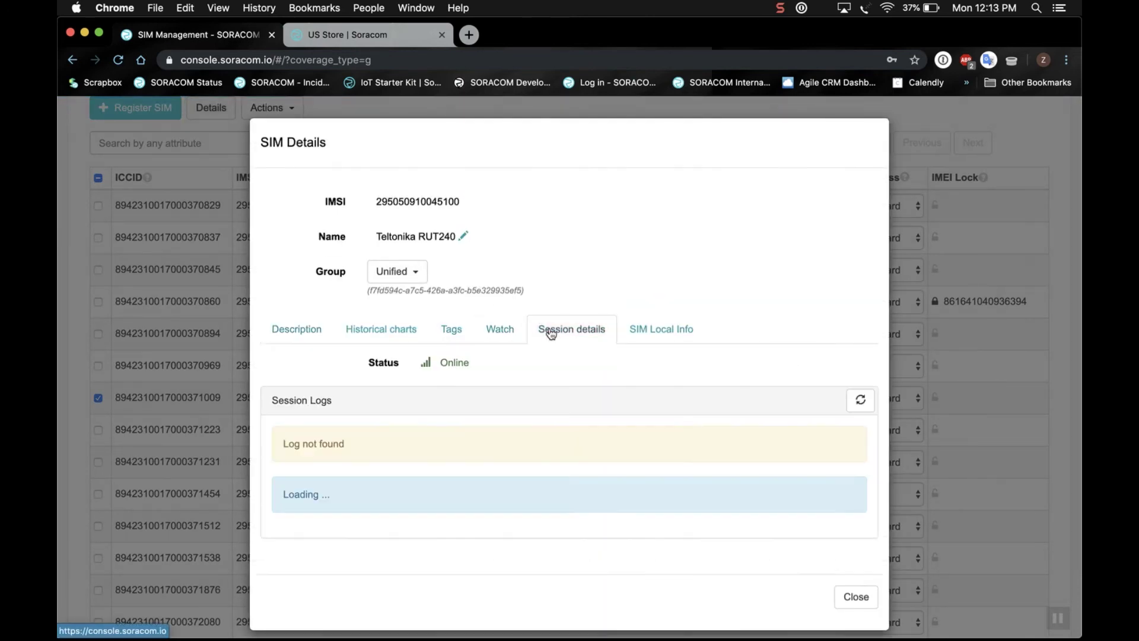
pyautogui.scroll(-1, 542, 517)
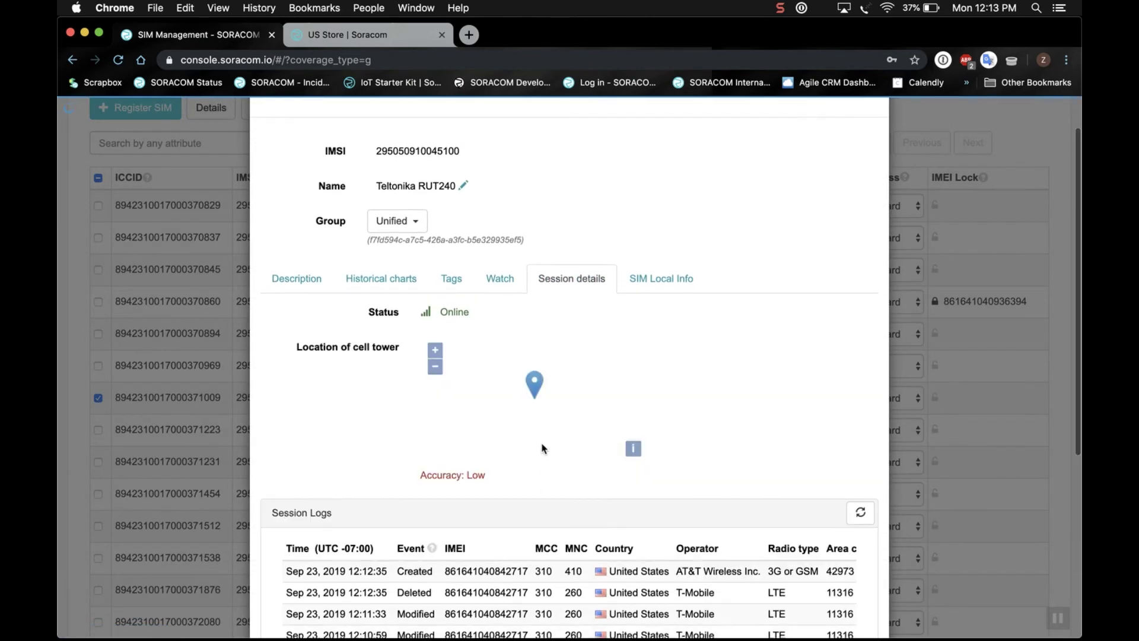
pyautogui.scroll(-3, 518, 518)
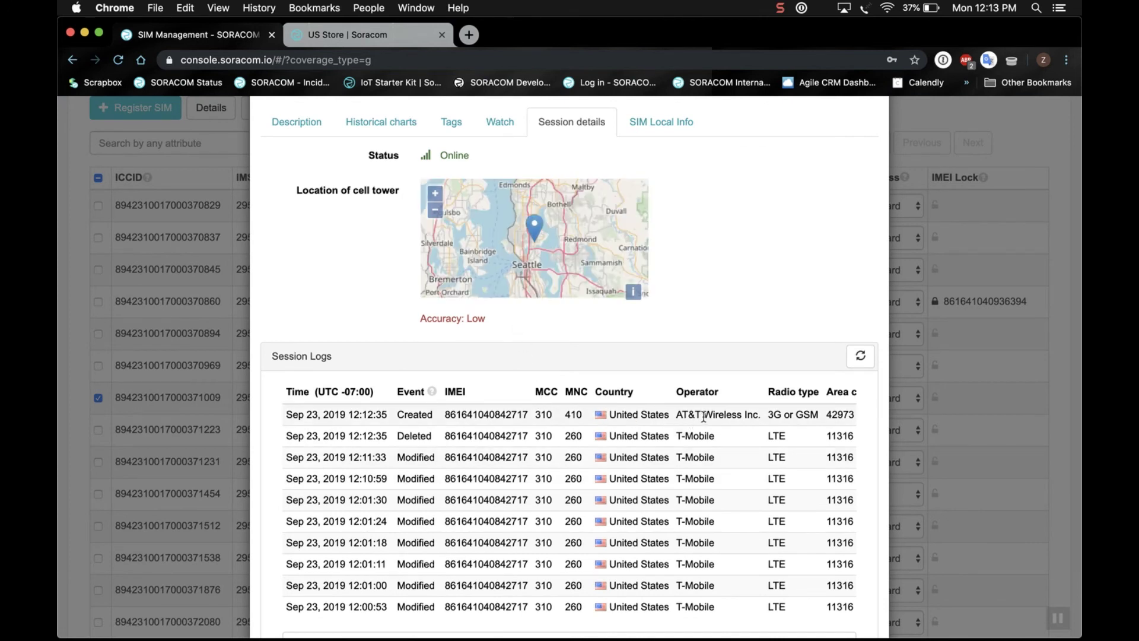
# From the Soracom US Store listings, open the Teltonika RUT240 product page.
pyautogui.click(380, 37)
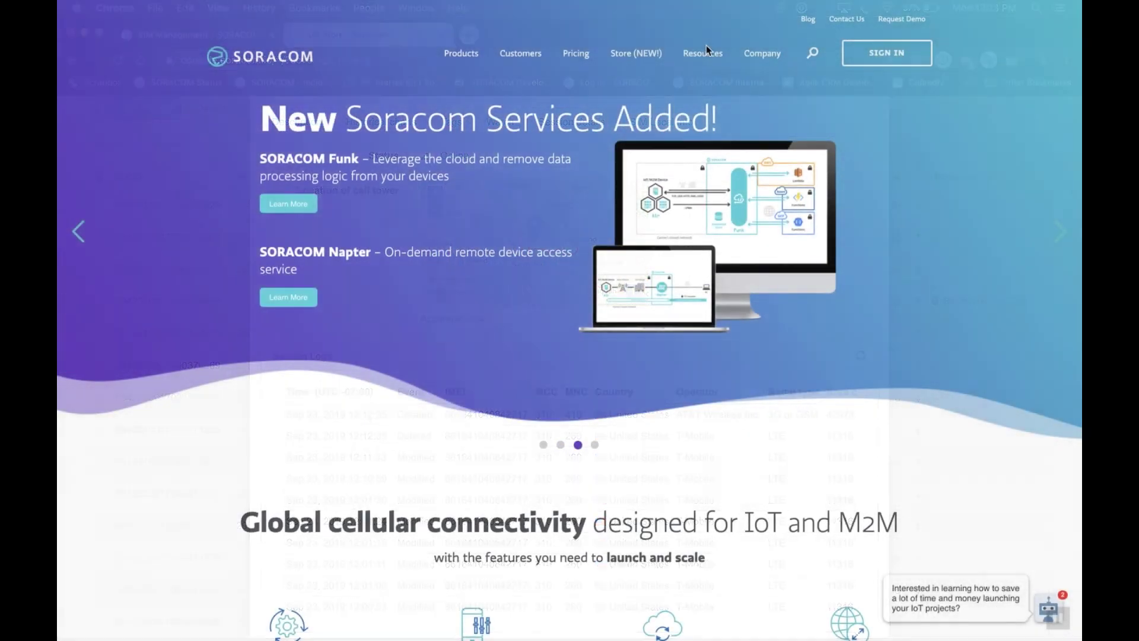
pyautogui.click(625, 56)
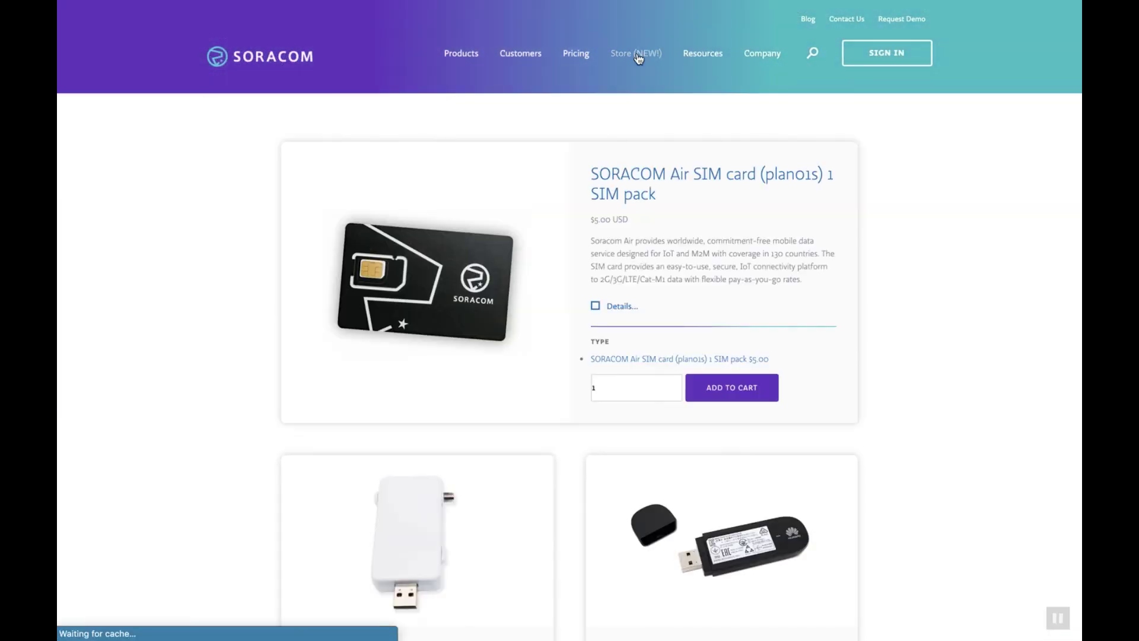
pyautogui.scroll(-10, 919, 286)
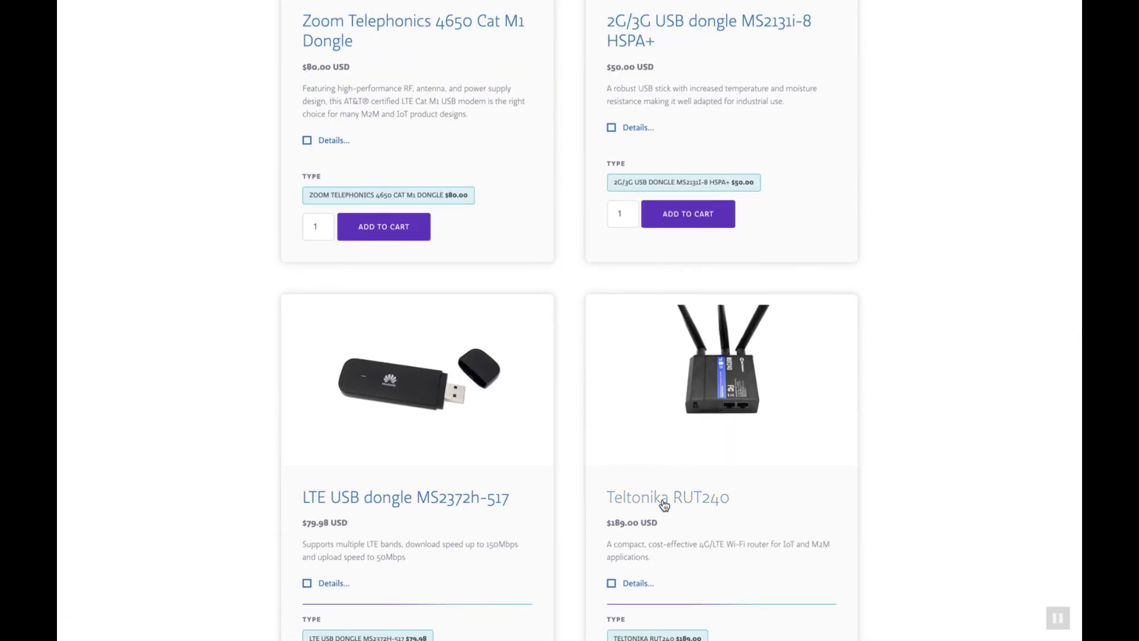
pyautogui.click(663, 500)
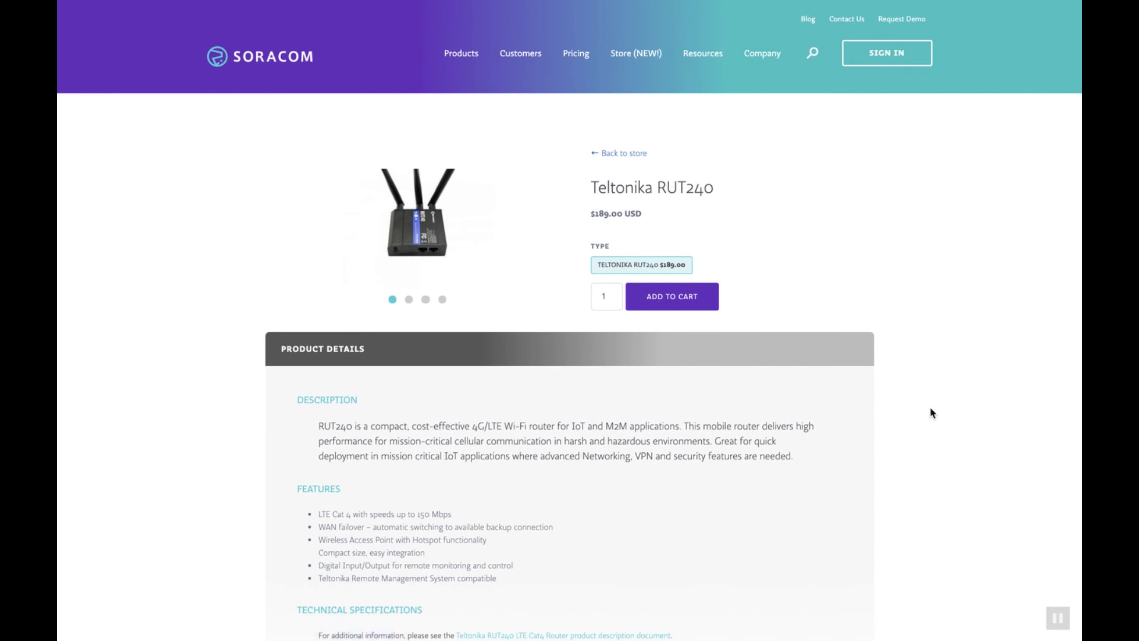
# Review the $189.00 RUT240's technical specifications and the sales contact e-mail line.
pyautogui.scroll(-4, 930, 408)
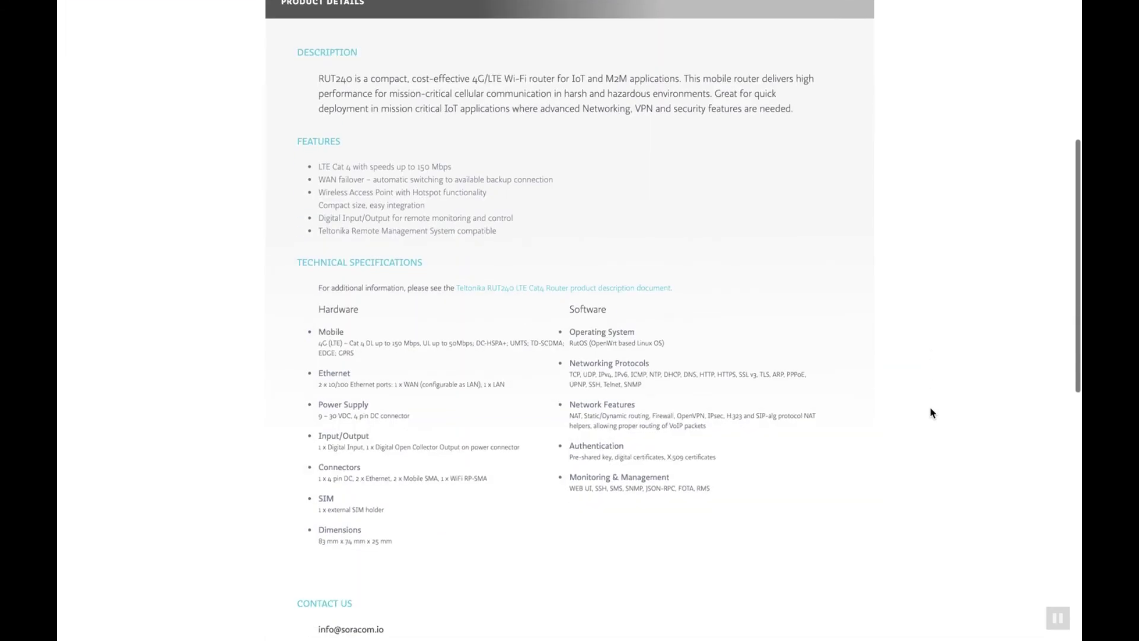
pyautogui.scroll(-3, 931, 407)
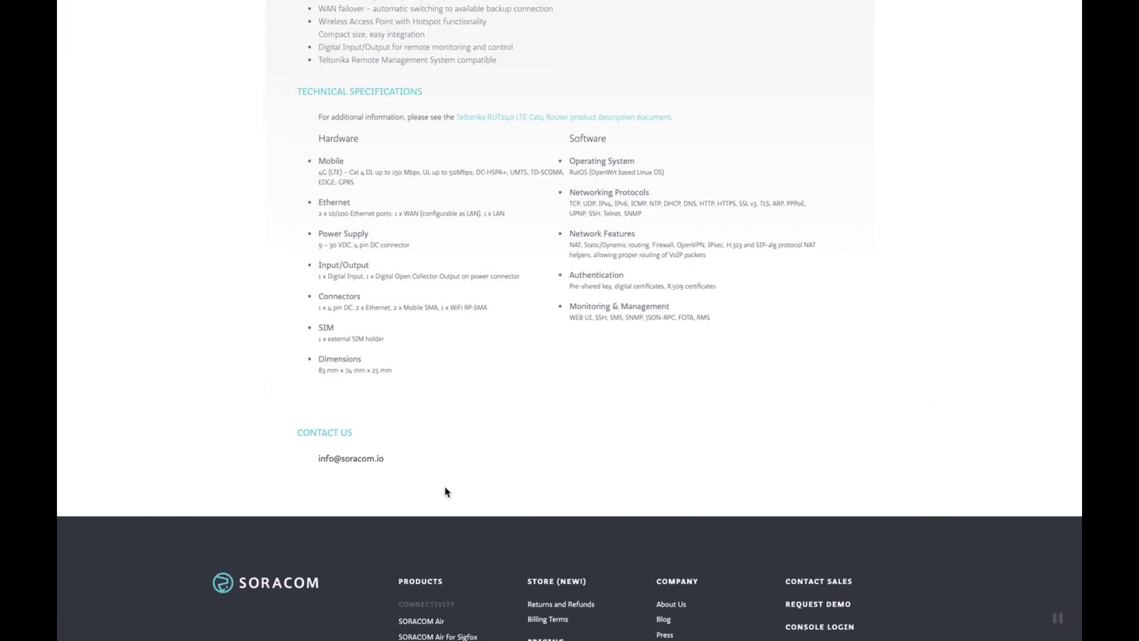
pyautogui.tripleClick(348, 461)
pyautogui.click(435, 483)
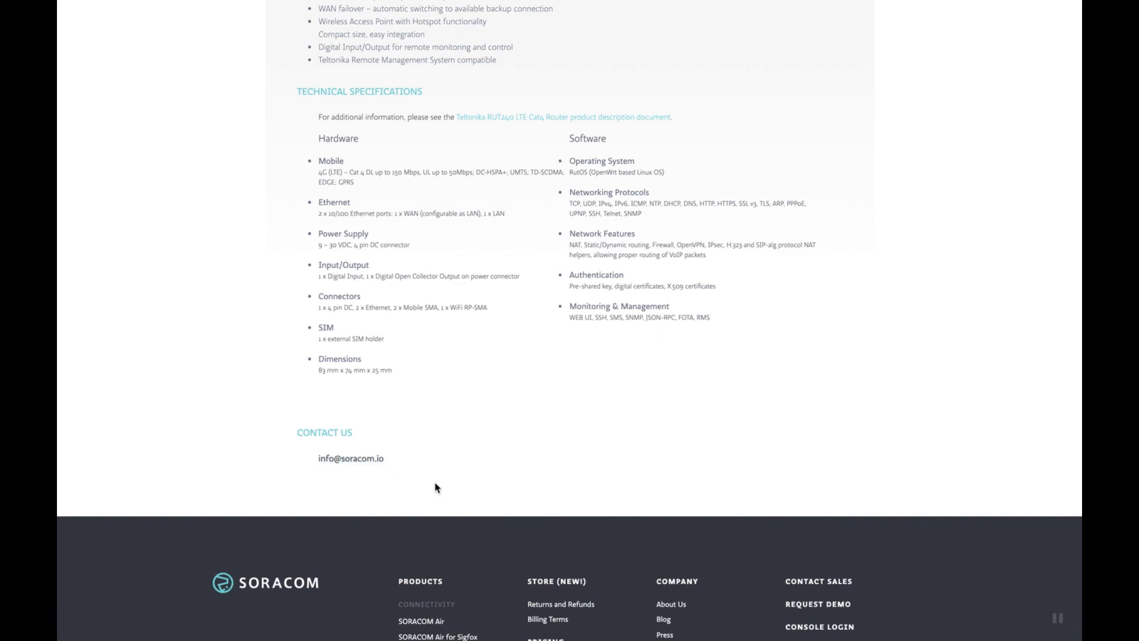